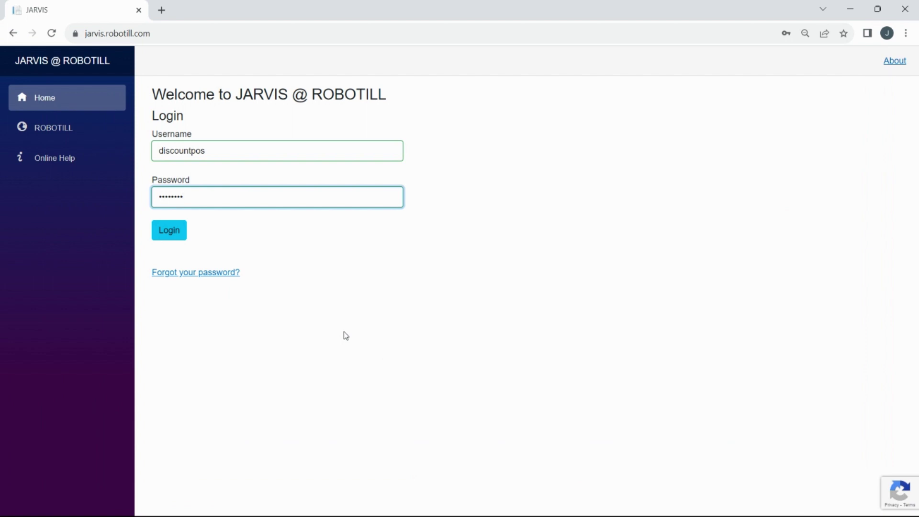
Submit the reseller login details to sign in to JARVIS.
{"action": "left_click", "coordinate": [170, 230]}
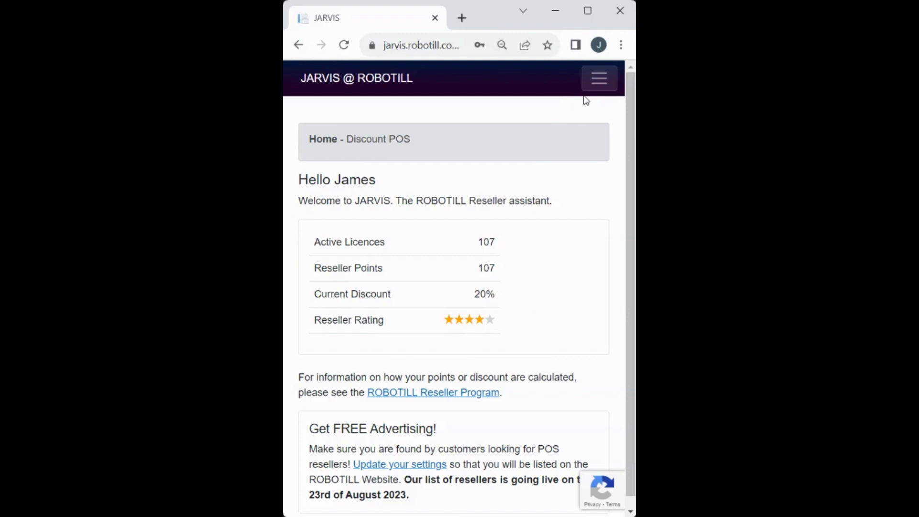
Navigate from the dashboard to the New Order page via the site menu.
{"action": "left_click", "coordinate": [599, 85]}
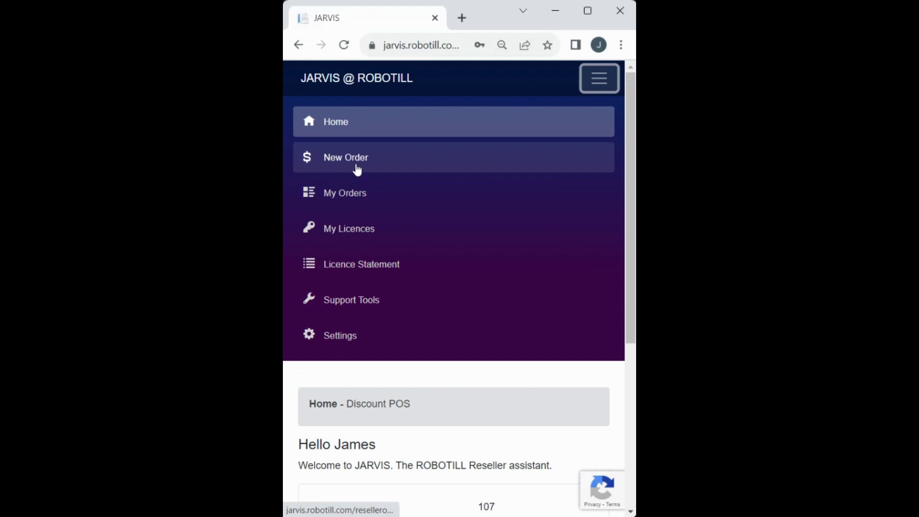
{"action": "left_click", "coordinate": [357, 169]}
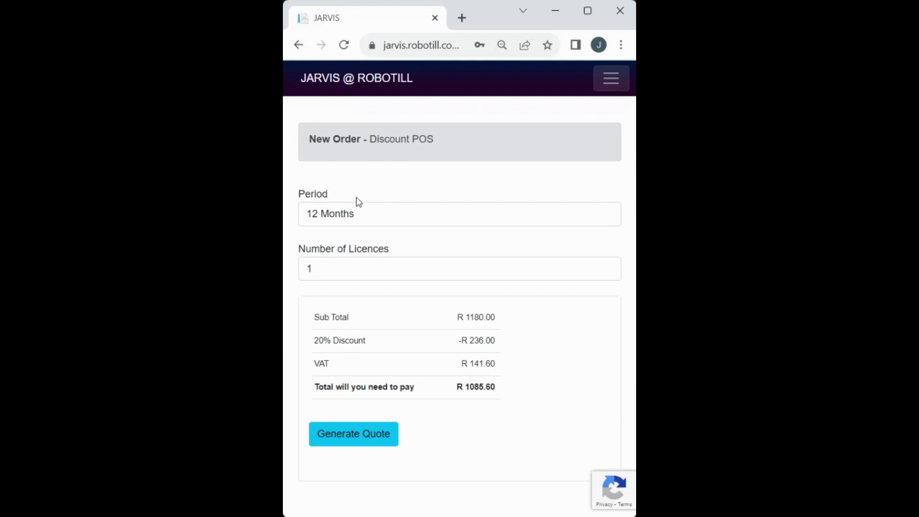
Order 3 licences over 24 Months, totalling R 6016.80, and generate a quote.
{"action": "left_click", "coordinate": [361, 221]}
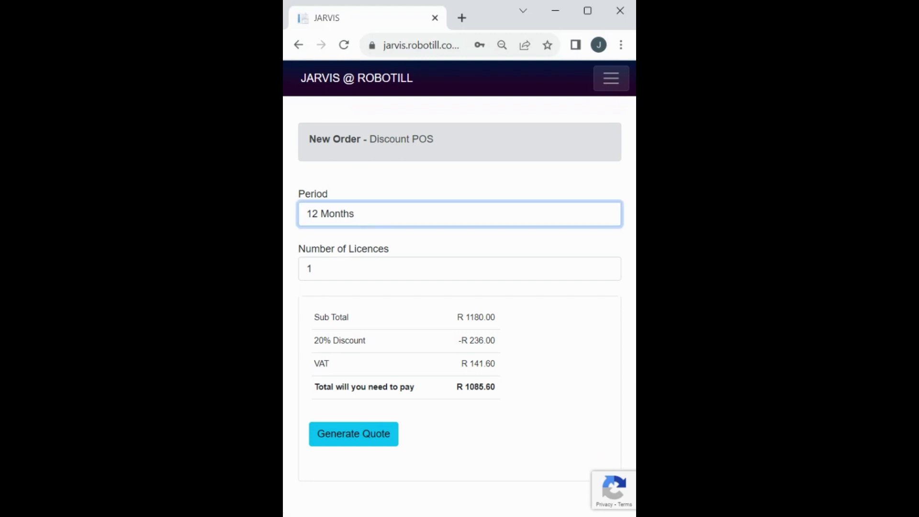
{"action": "left_click", "coordinate": [360, 244]}
{"action": "left_click", "coordinate": [355, 264]}
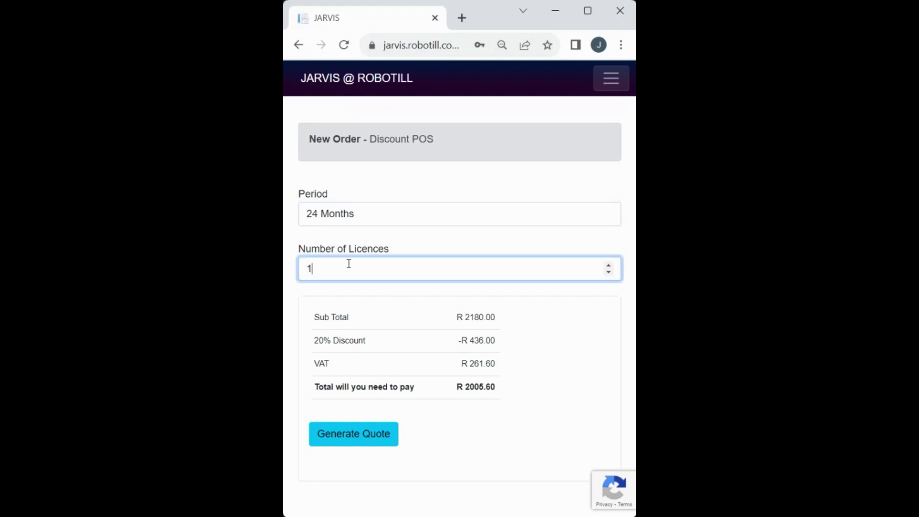
{"action": "key", "text": "ctrl+a"}
{"action": "type", "text": "3"}
{"action": "left_click", "coordinate": [372, 335]}
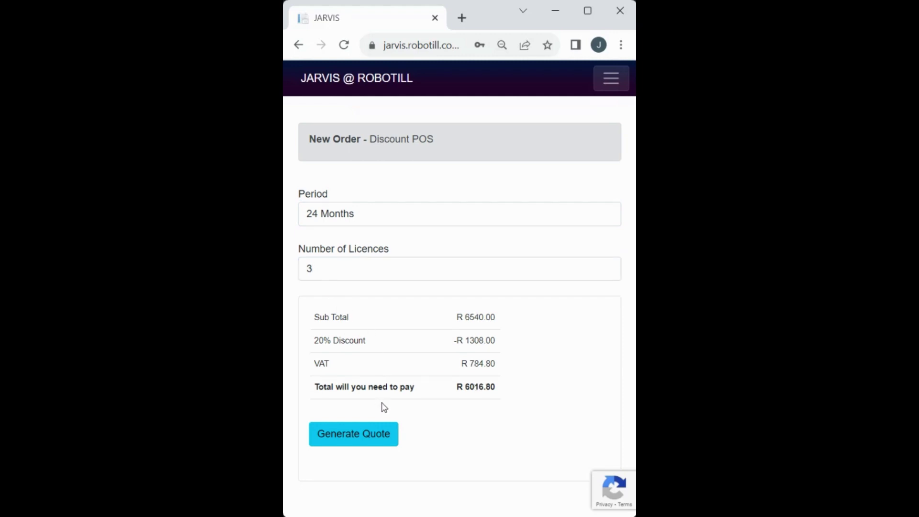
{"action": "left_click", "coordinate": [380, 433]}
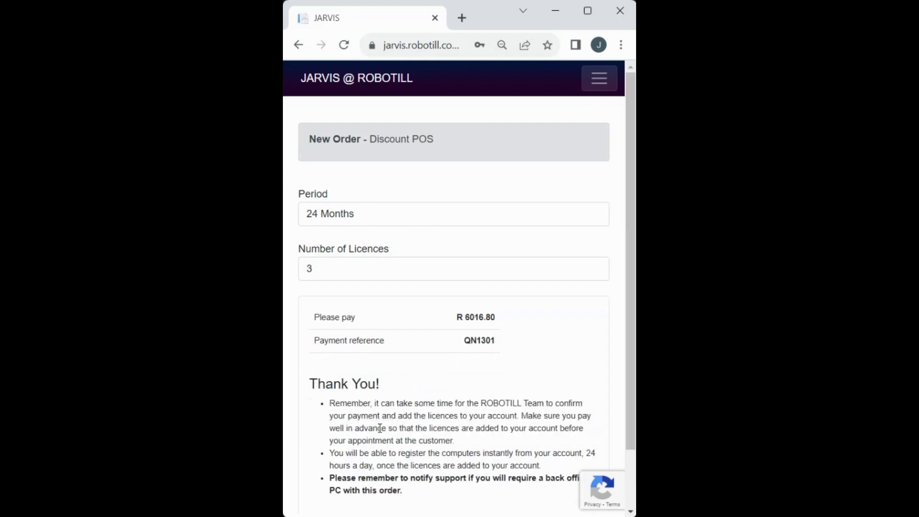
Select the payment reference QN1304 on the generated quote.
{"action": "double_click", "coordinate": [488, 343]}
Return to the home dashboard and reopen the site navigation list.
{"action": "left_click", "coordinate": [600, 81]}
{"action": "left_click", "coordinate": [423, 122]}
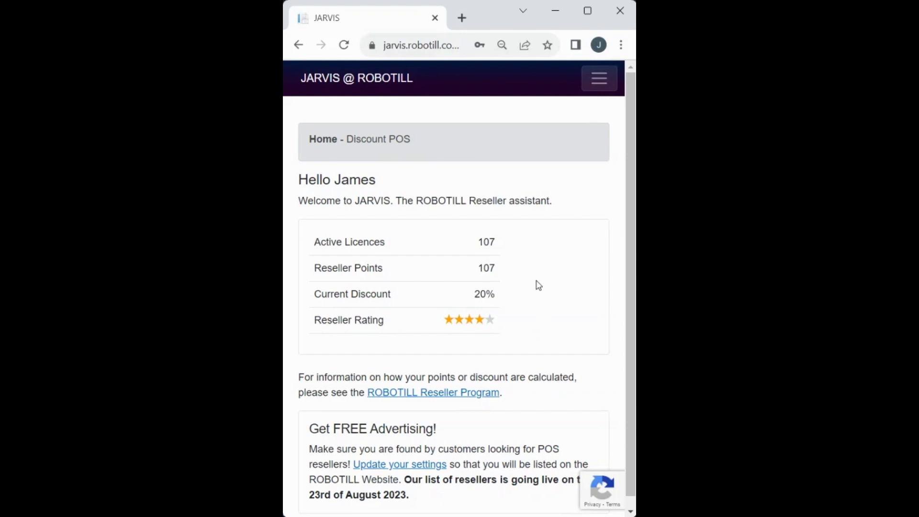
{"action": "left_click", "coordinate": [592, 86]}
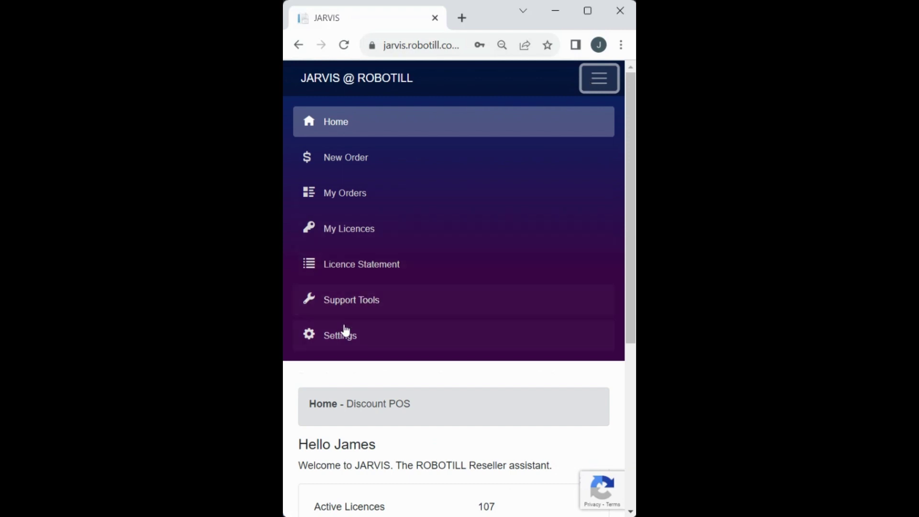
Go to reseller Settings and review the Name and Company Name (Discount POS) fields.
{"action": "left_click", "coordinate": [344, 332]}
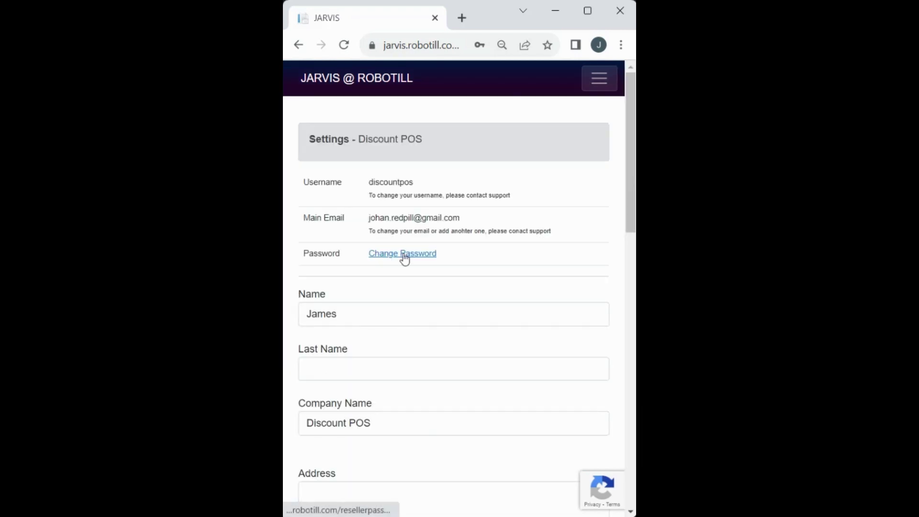
{"action": "left_click", "coordinate": [370, 318]}
{"action": "left_click", "coordinate": [383, 428]}
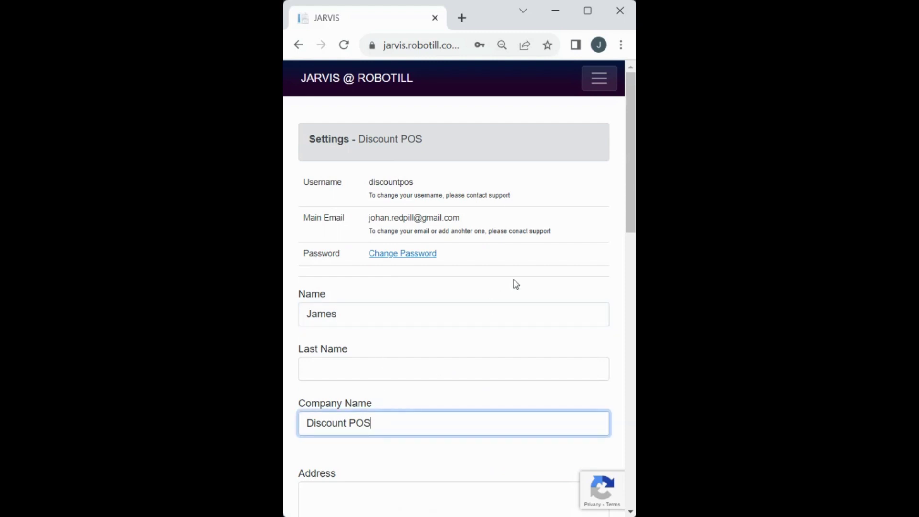
{"action": "left_click_drag", "start_coordinate": [625, 190], "coordinate": [633, 296]}
{"action": "left_click", "coordinate": [373, 185]}
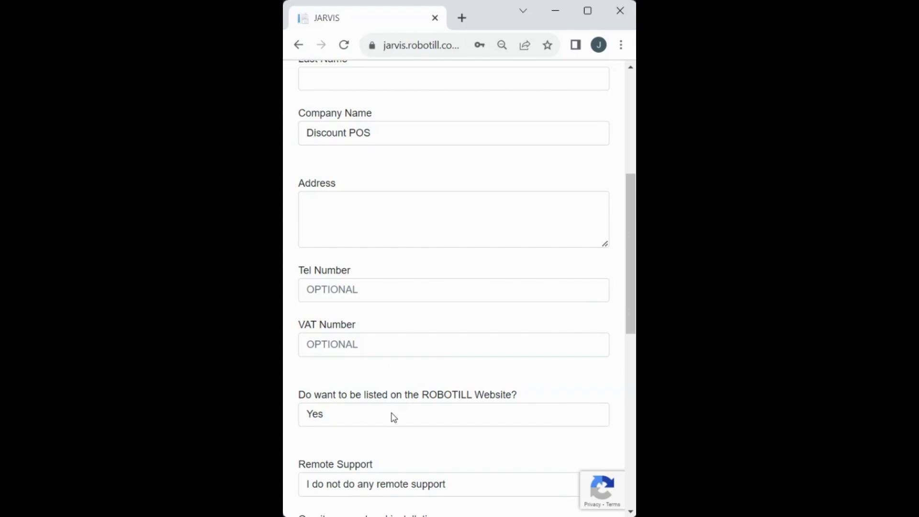
{"action": "scroll", "coordinate": [632, 247], "scroll_direction": "down", "scroll_amount": 4}
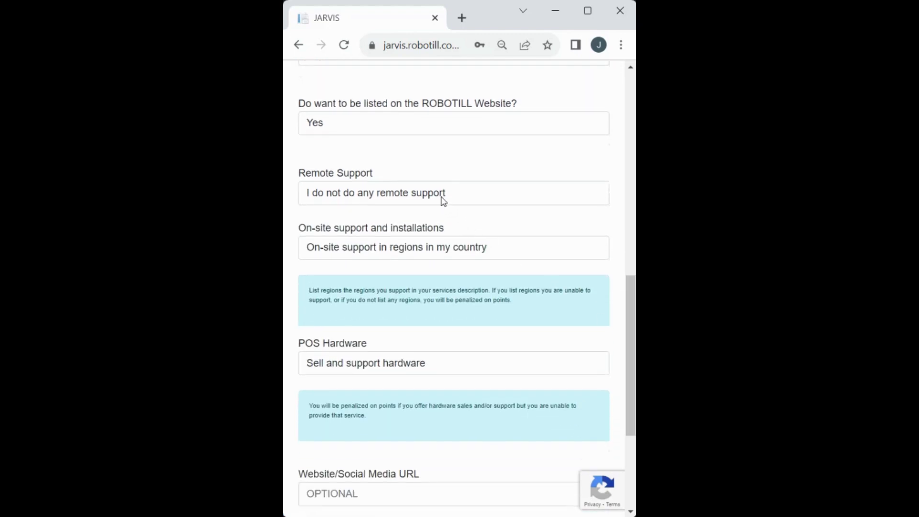
Set remote support to international and on-site support to regions in my country.
{"action": "left_click", "coordinate": [442, 197]}
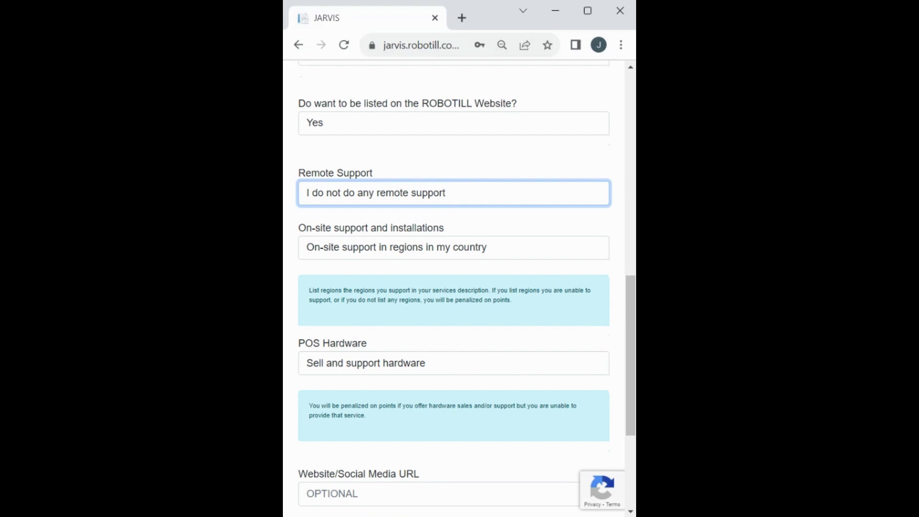
{"action": "left_click", "coordinate": [441, 225]}
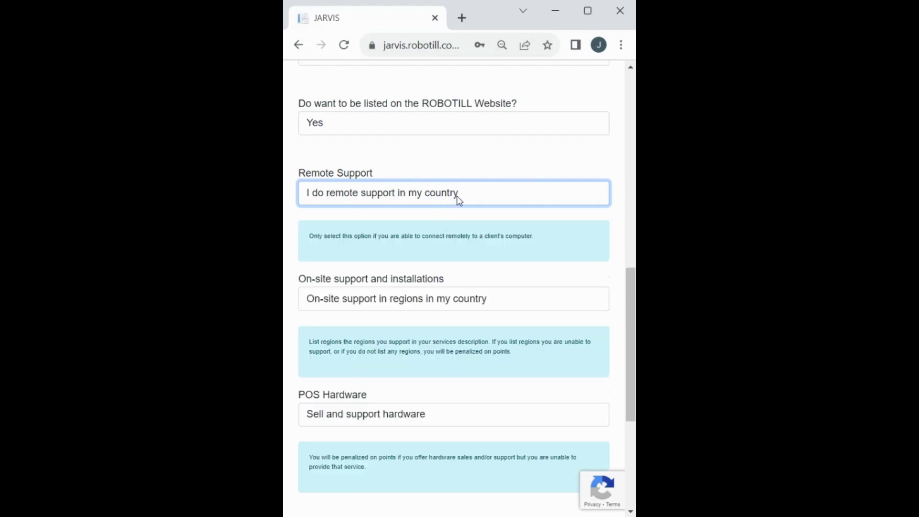
{"action": "key", "text": "Down"}
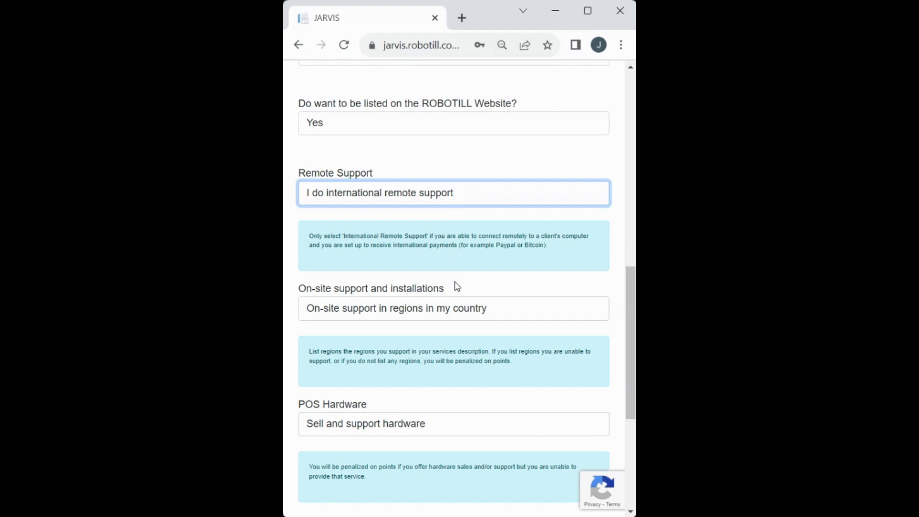
{"action": "left_click", "coordinate": [460, 313]}
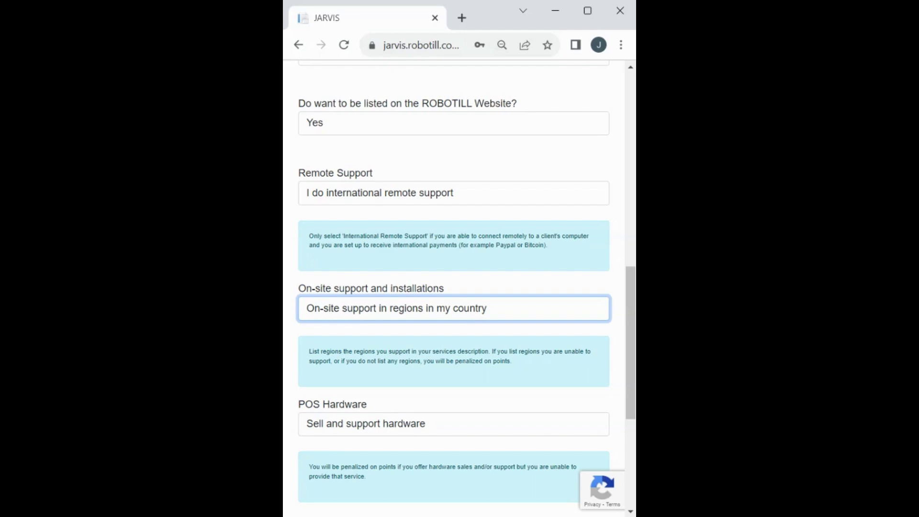
{"action": "left_click", "coordinate": [457, 335]}
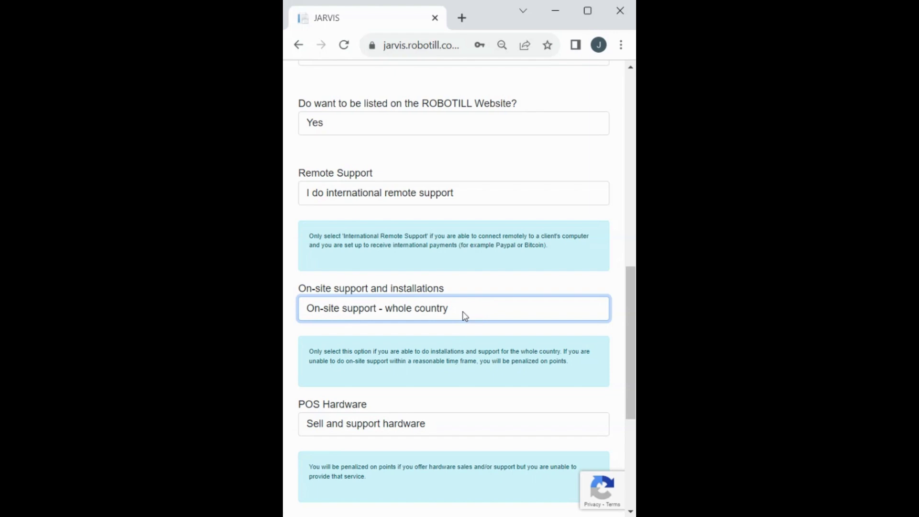
{"action": "key", "text": "Down"}
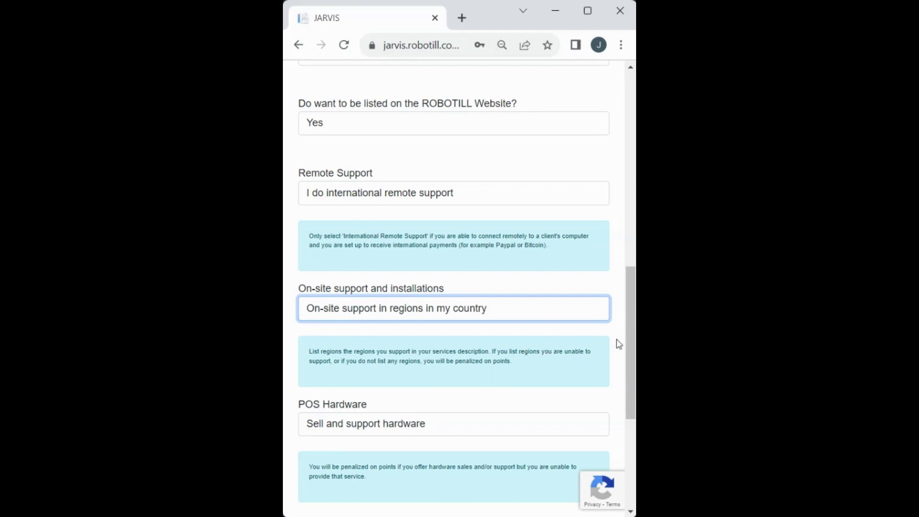
{"action": "left_click_drag", "start_coordinate": [631, 349], "coordinate": [633, 371]}
{"action": "scroll", "coordinate": [633, 371], "scroll_direction": "down", "scroll_amount": 2}
Write the Services Offered description: KZN, Gauteng, Cape Town, 24 hour telephone support.
{"action": "left_click", "coordinate": [441, 374]}
{"action": "type", "text": "KZA"}
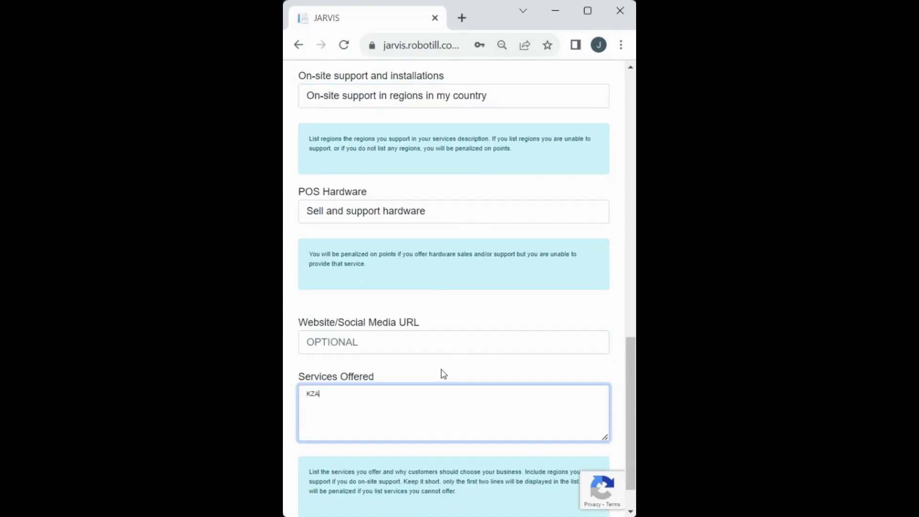
{"action": "key", "text": "BackSpace"}
{"action": "type", "text": "N, "}
{"action": "type", "text": "Gautn"}
{"action": "key", "text": "BackSpace"}
{"action": "type", "text": "eng, "}
{"action": "type", "text": "Cape To"}
{"action": "type", "text": "wn"}
{"action": "key", "text": "Return"}
{"action": "type", "text": "W"}
{"action": "type", "text": "e offer "}
{"action": "type", "text": "24 hour "}
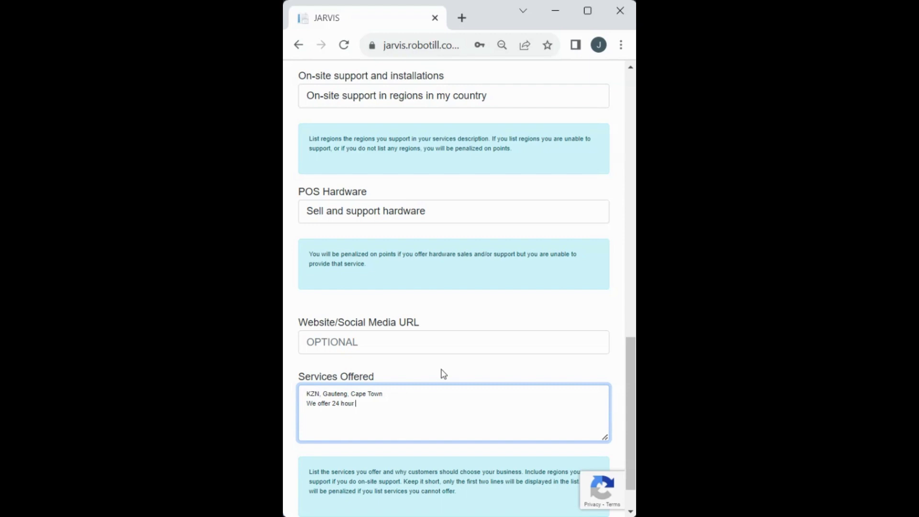
{"action": "type", "text": "telephone support"}
Set POS Hardware to 'Hardware support only (no sales)' and update the settings.
{"action": "left_click", "coordinate": [462, 221]}
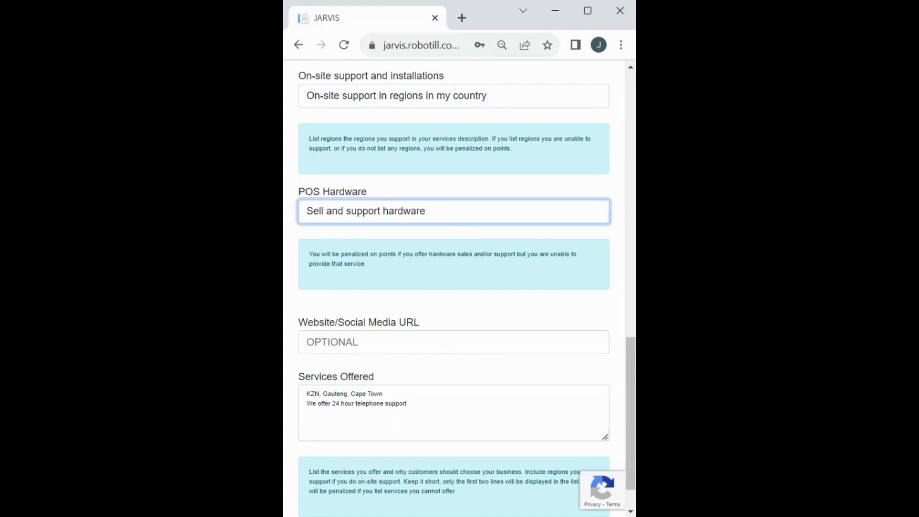
{"action": "key", "text": "Down"}
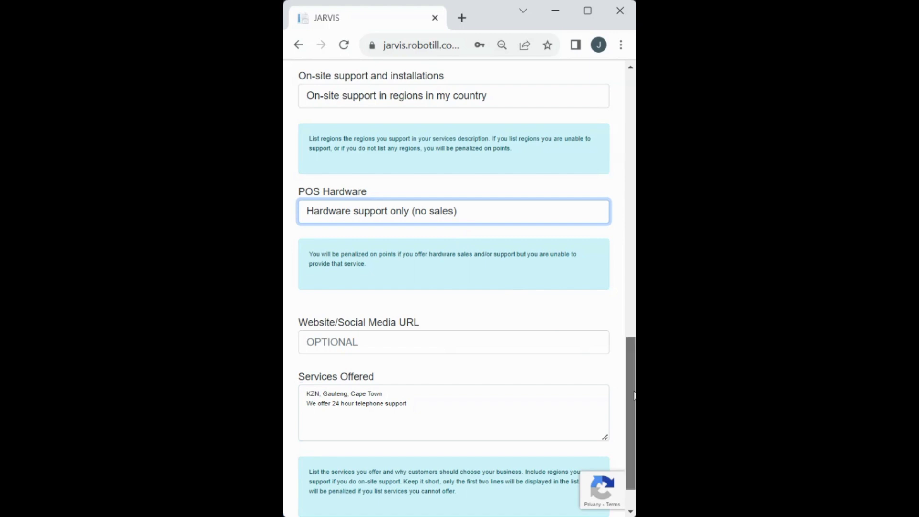
{"action": "left_click_drag", "start_coordinate": [633, 394], "coordinate": [634, 450]}
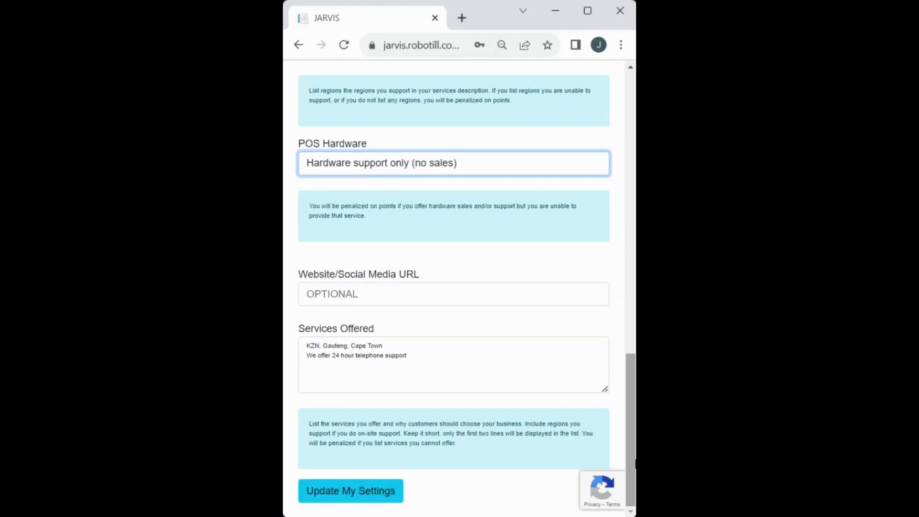
{"action": "left_click", "coordinate": [376, 496]}
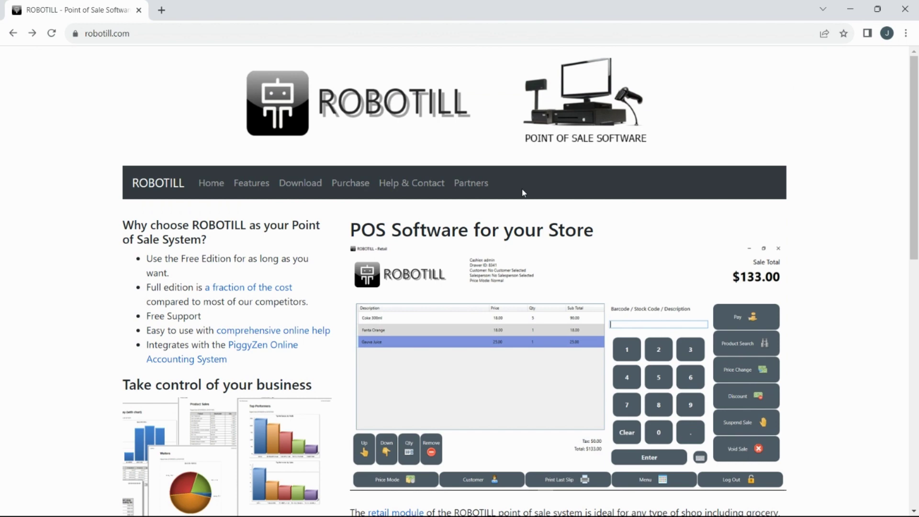
From Help & Contact, reach the online help's Installation > Registration page.
{"action": "left_click", "coordinate": [421, 190]}
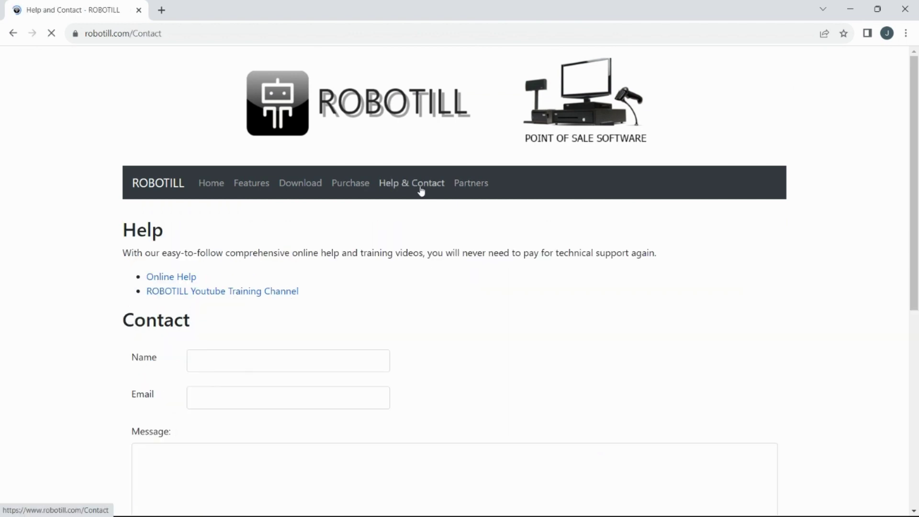
{"action": "left_click", "coordinate": [182, 283]}
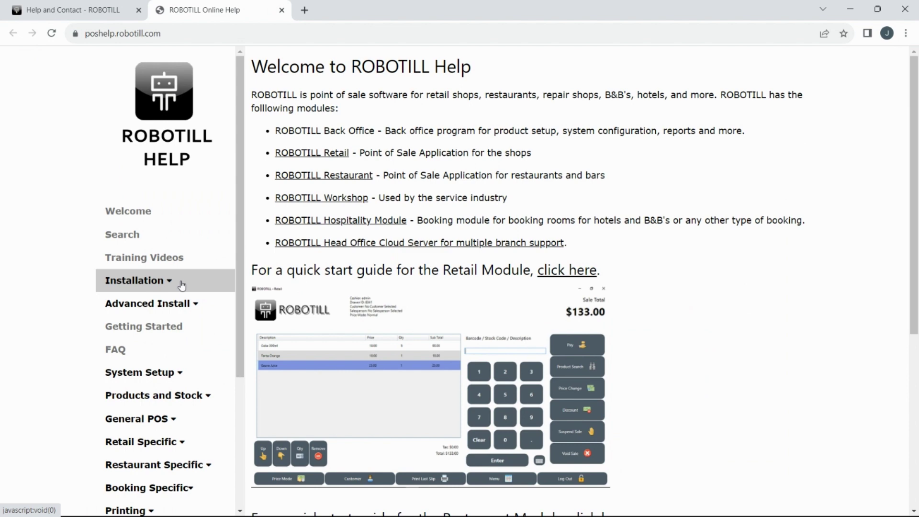
{"action": "left_click", "coordinate": [154, 288]}
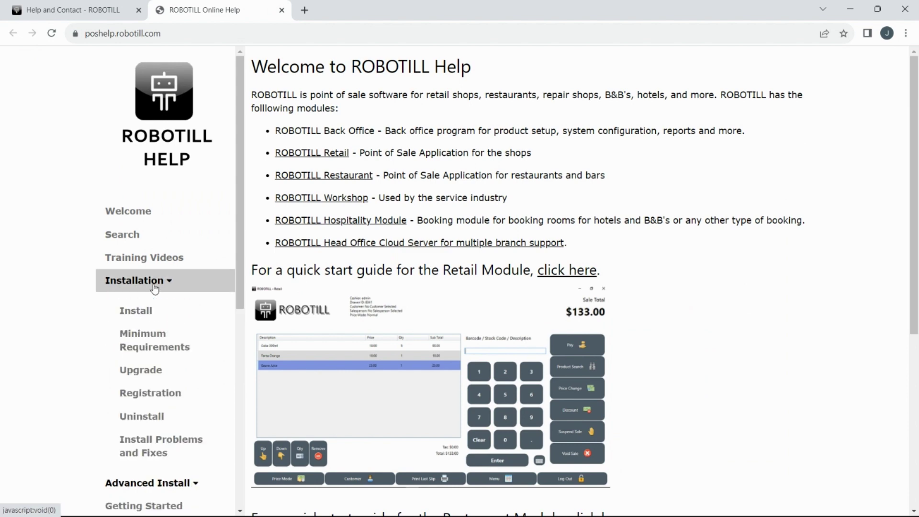
{"action": "left_click", "coordinate": [156, 388]}
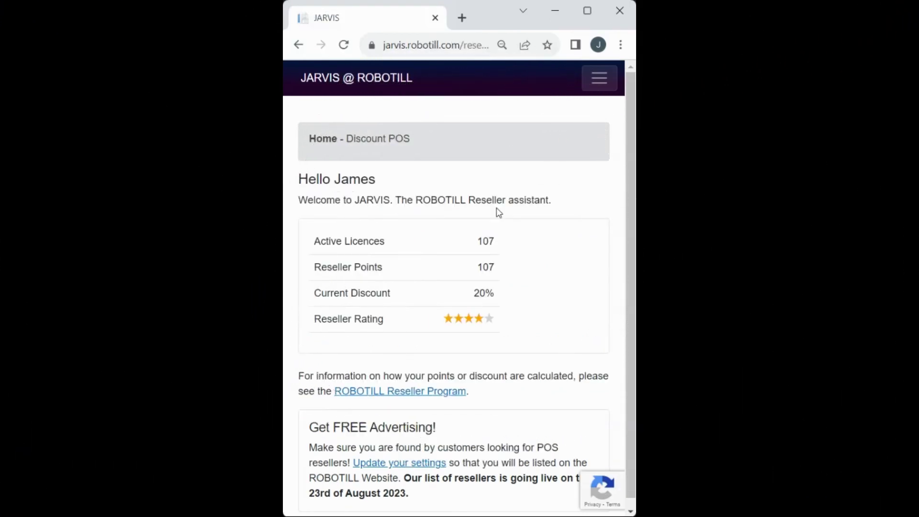
{"action": "left_click", "coordinate": [592, 82]}
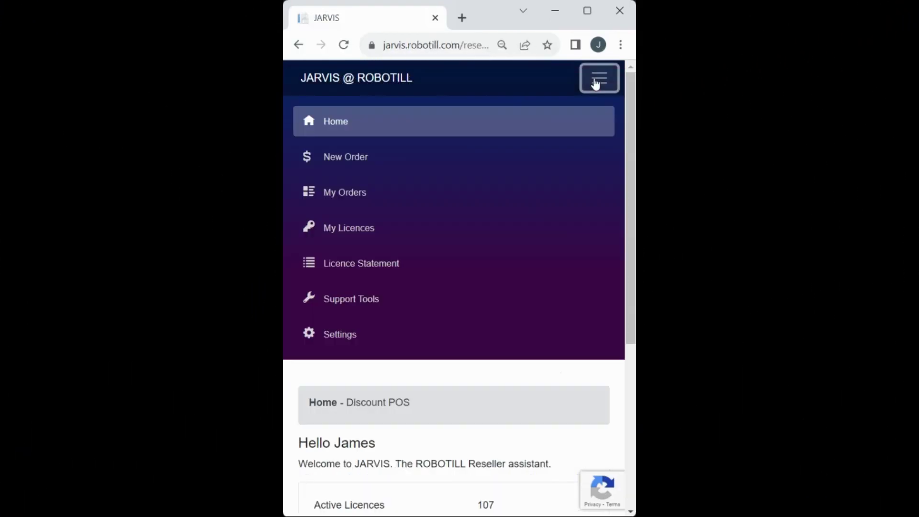
{"action": "left_click", "coordinate": [406, 195]}
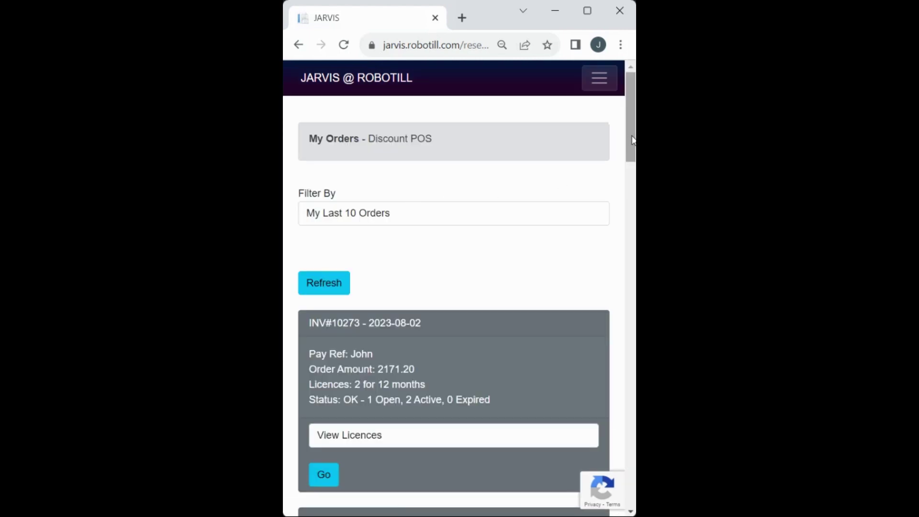
{"action": "left_click_drag", "start_coordinate": [632, 141], "coordinate": [634, 162]}
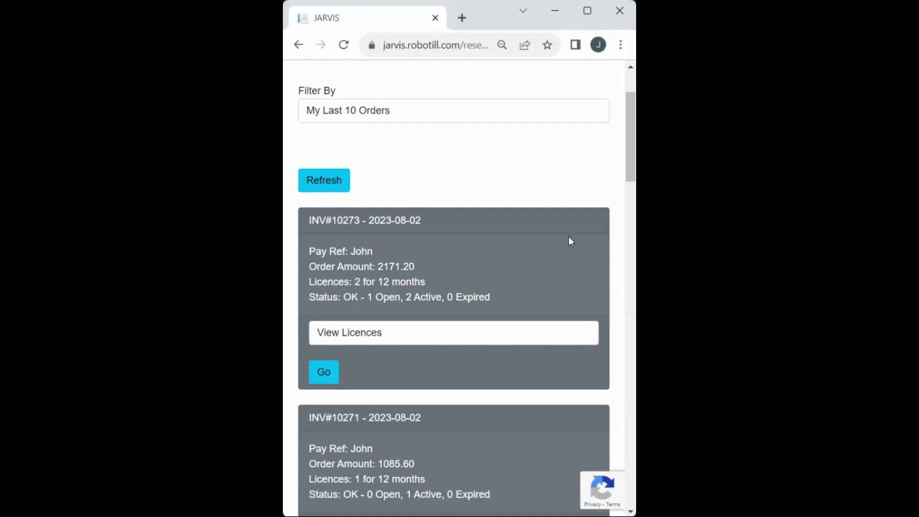
{"action": "left_click", "coordinate": [334, 371]}
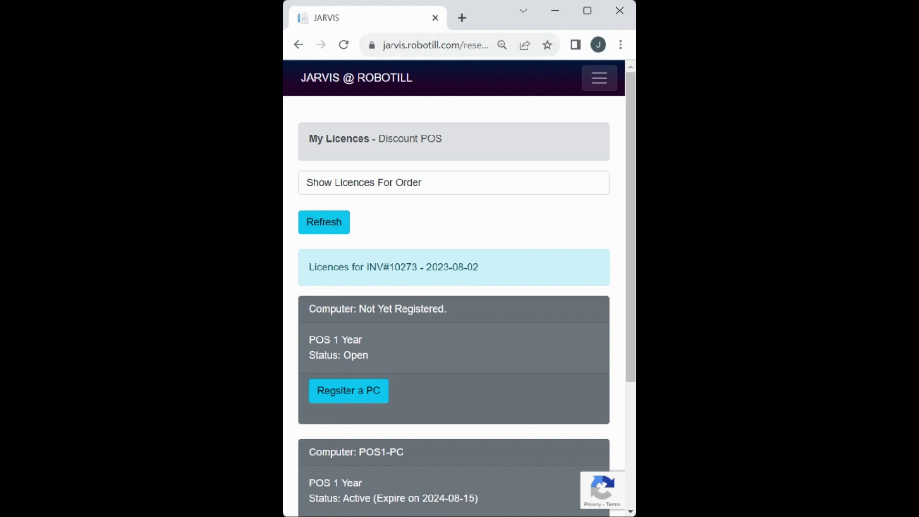
{"action": "left_click_drag", "start_coordinate": [634, 159], "coordinate": [633, 256]}
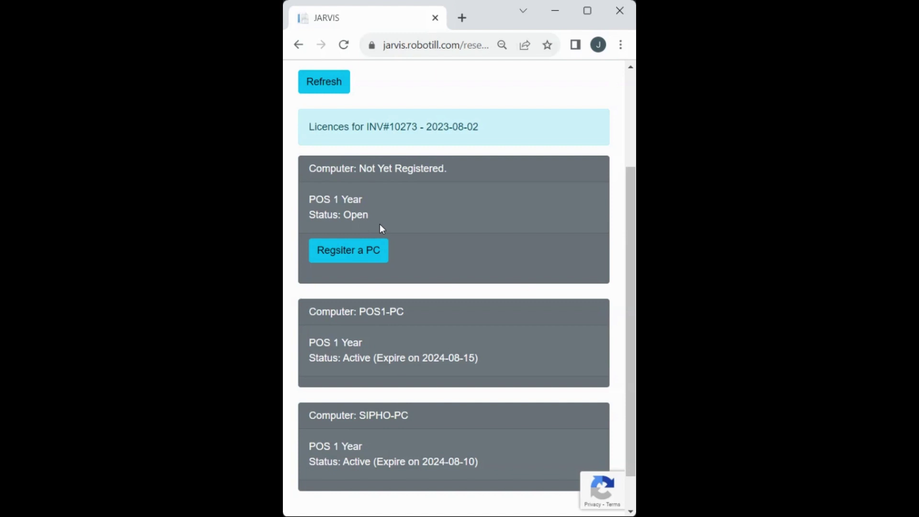
Register computer FASTFURIOUS on the open POS 1 Year licence by pasting its registration request.
{"action": "left_click", "coordinate": [367, 254]}
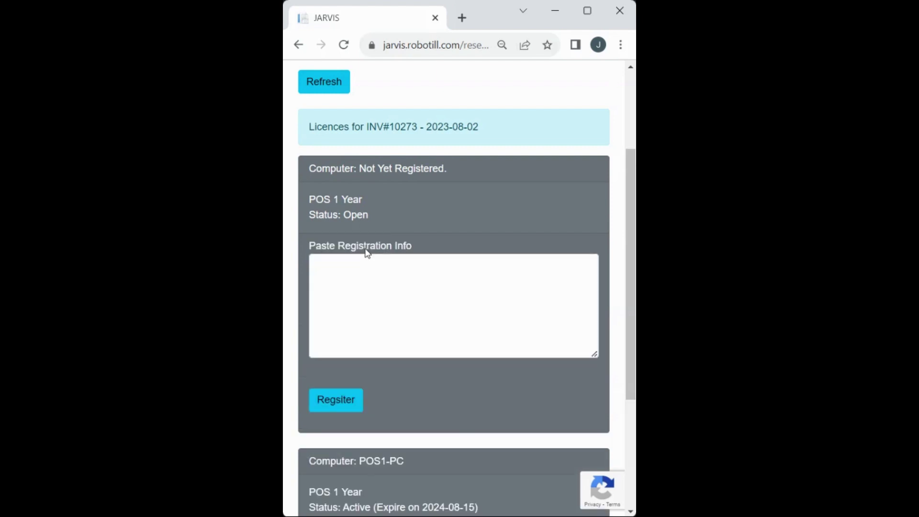
{"action": "left_click", "coordinate": [363, 271]}
{"action": "key", "text": "ctrl+v"}
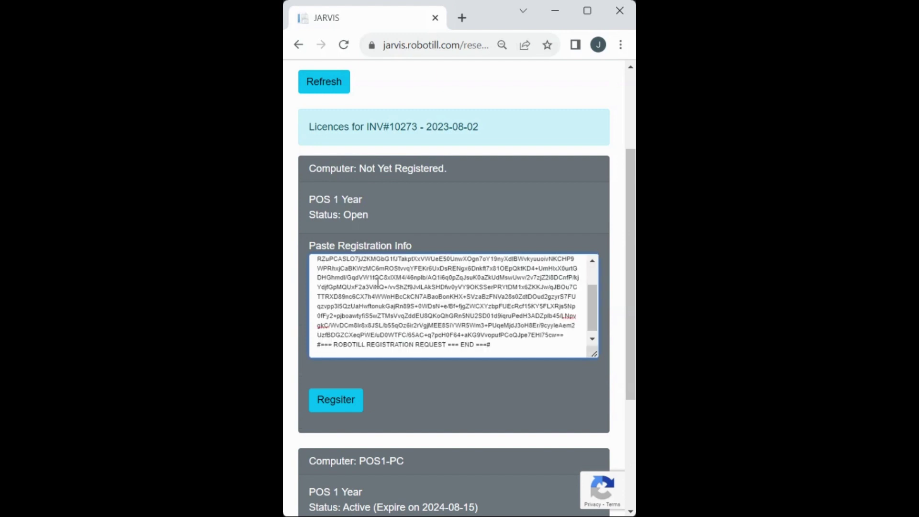
{"action": "left_click", "coordinate": [351, 399]}
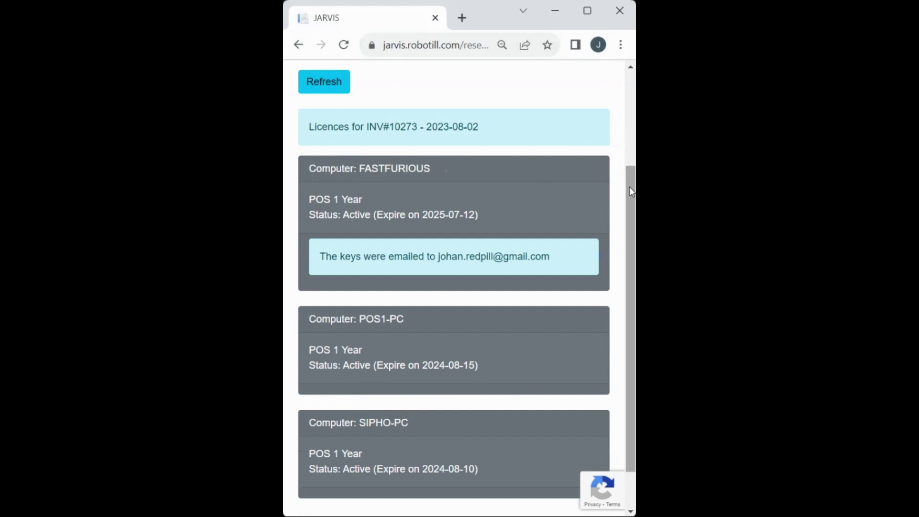
{"action": "left_click_drag", "start_coordinate": [630, 190], "coordinate": [630, 90]}
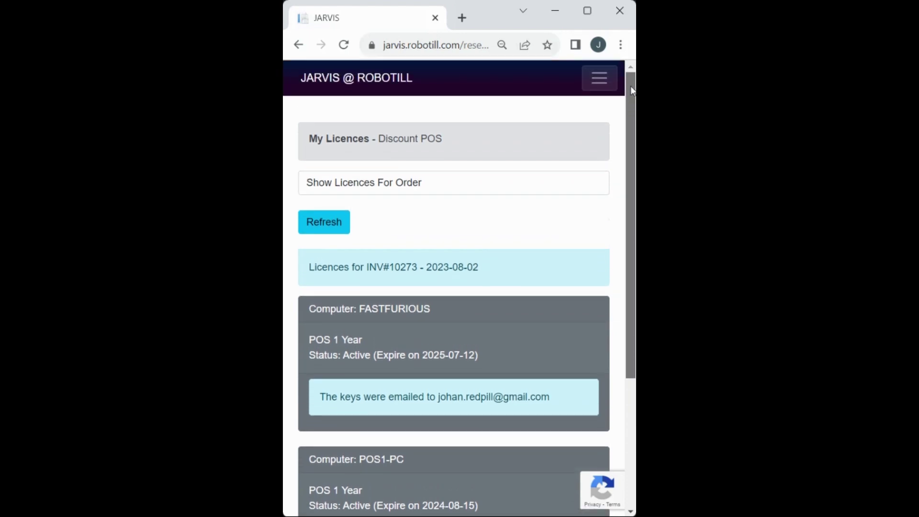
Filter the licence list to Available Licences, which returns none.
{"action": "left_click", "coordinate": [459, 181]}
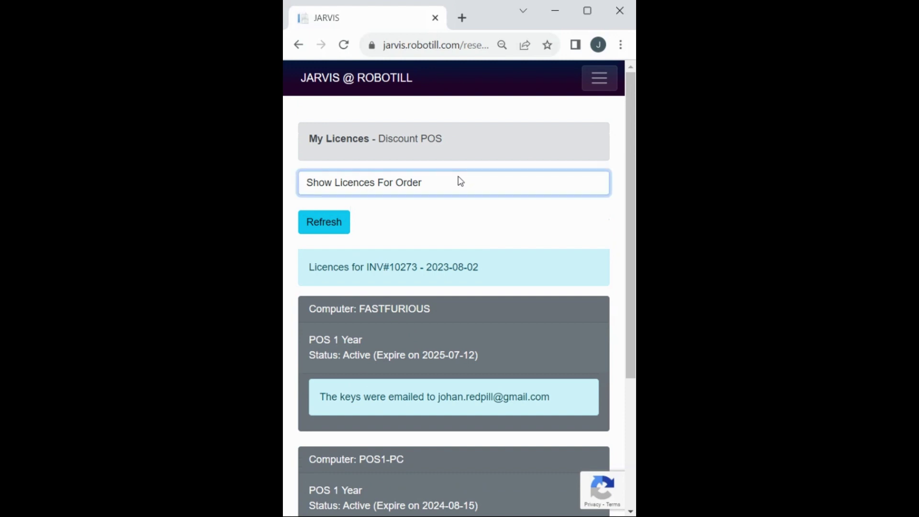
{"action": "key", "text": "Down"}
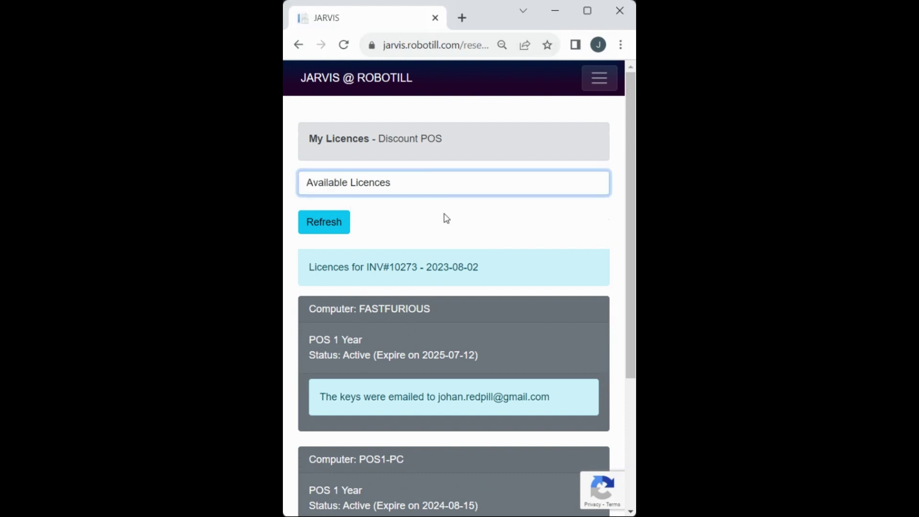
{"action": "left_click", "coordinate": [330, 224]}
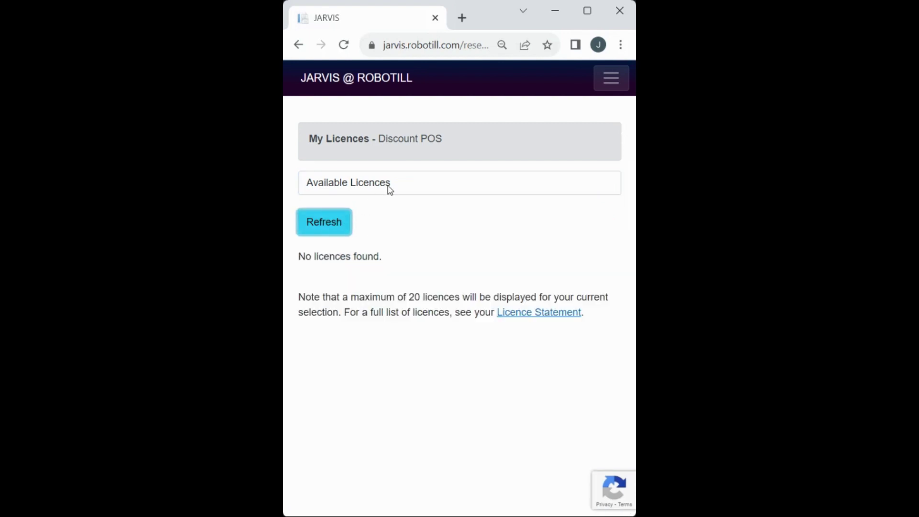
Search licences by PC Name 'fast', finding the active FASTFURIOUS POS 1 Year licence.
{"action": "left_click", "coordinate": [389, 190]}
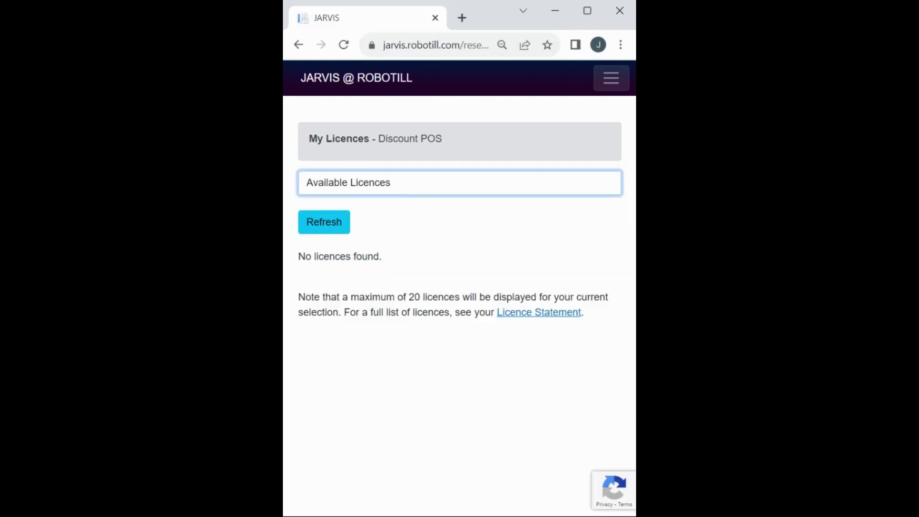
{"action": "left_click", "coordinate": [381, 222]}
{"action": "left_click", "coordinate": [386, 227]}
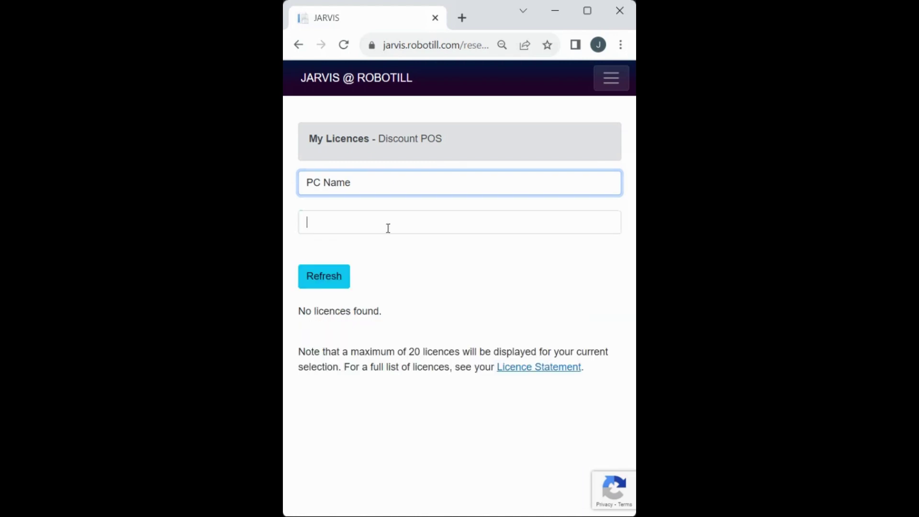
{"action": "type", "text": "fast"}
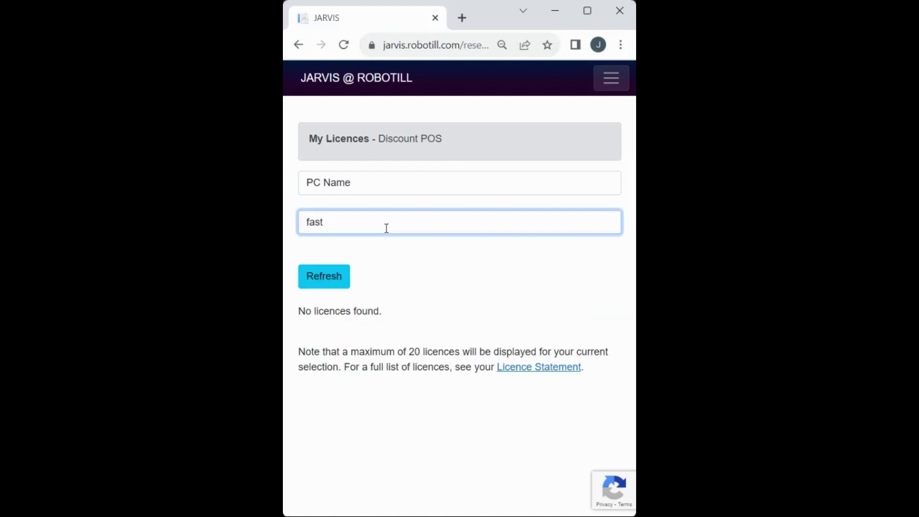
{"action": "left_click", "coordinate": [333, 282]}
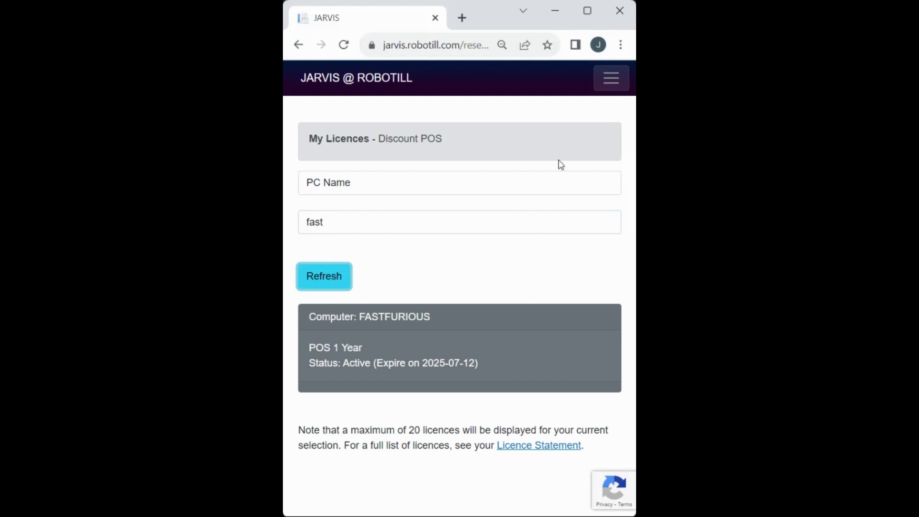
{"action": "left_click", "coordinate": [611, 80]}
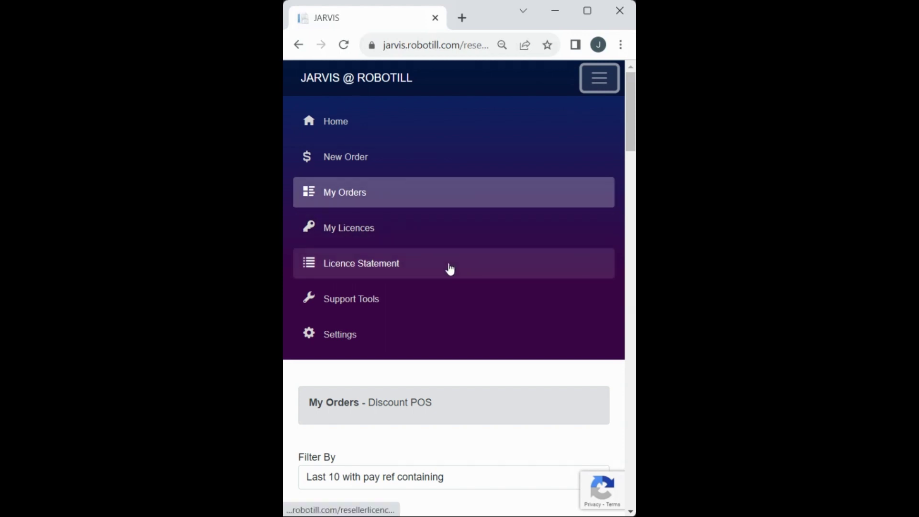
View the Licence Statement showing no open licences and the active-licence table.
{"action": "left_click", "coordinate": [450, 269]}
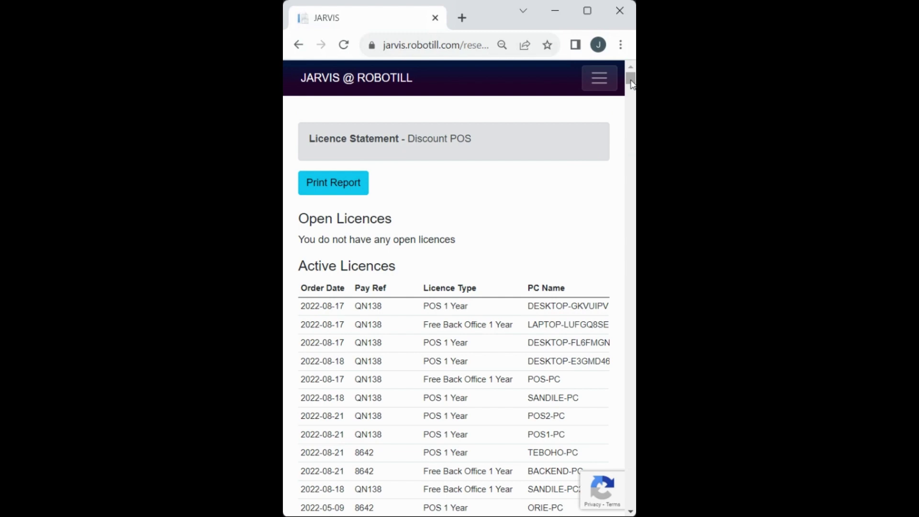
{"action": "left_click_drag", "start_coordinate": [629, 81], "coordinate": [630, 79]}
{"action": "left_click", "coordinate": [609, 84]}
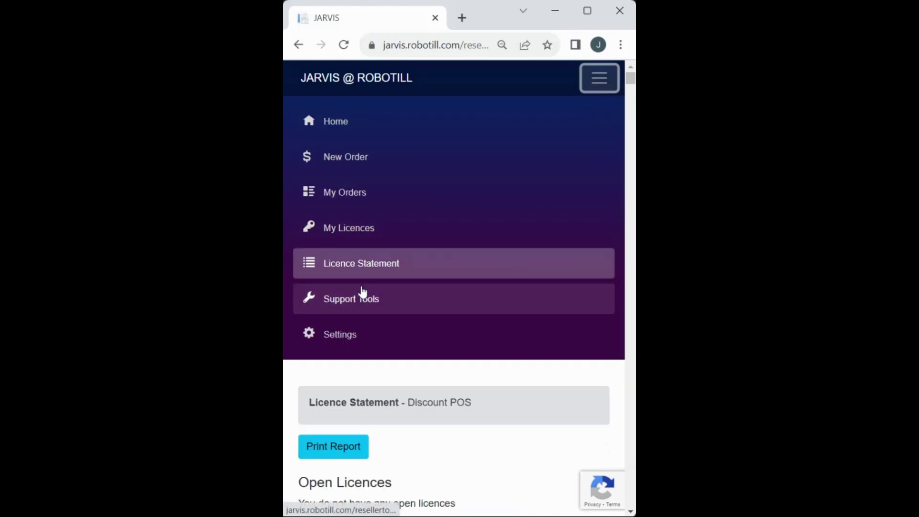
Generate a Reset Admin User key in Support Tools.
{"action": "left_click", "coordinate": [362, 299]}
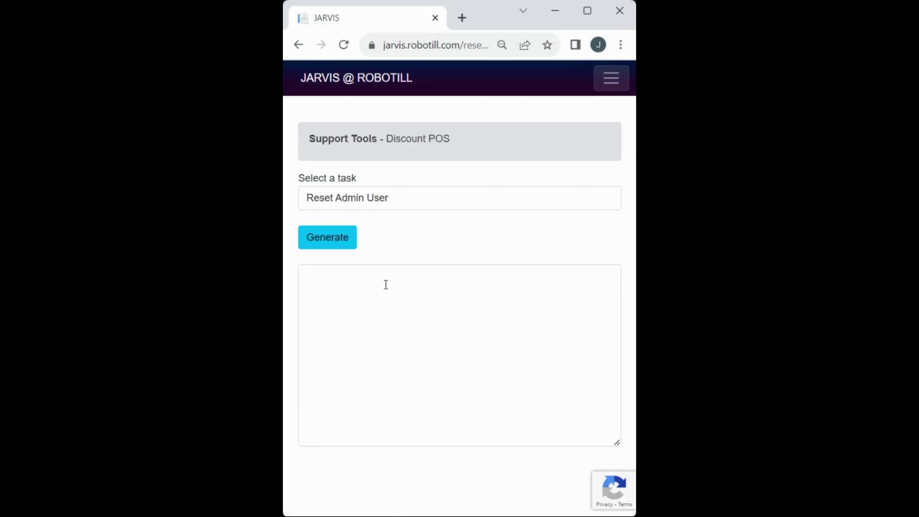
{"action": "left_click", "coordinate": [331, 243]}
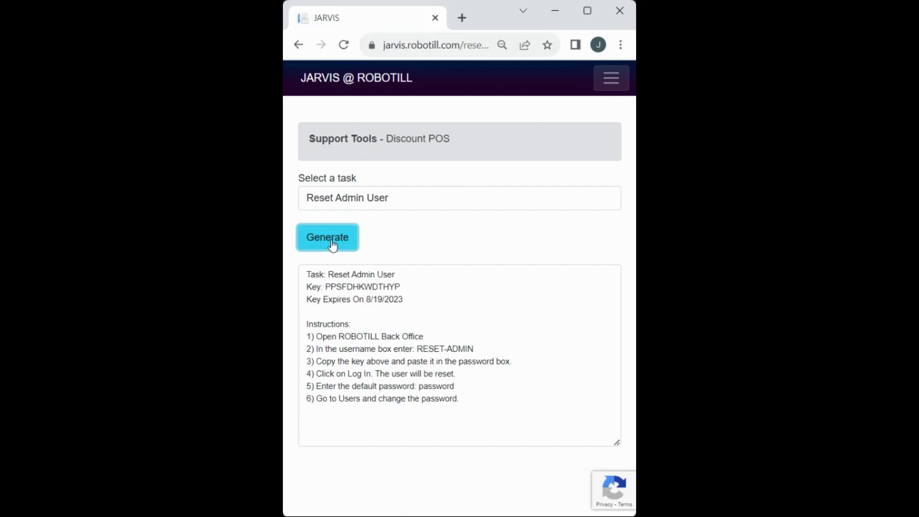
{"action": "left_click", "coordinate": [372, 205]}
{"action": "left_click", "coordinate": [371, 232]}
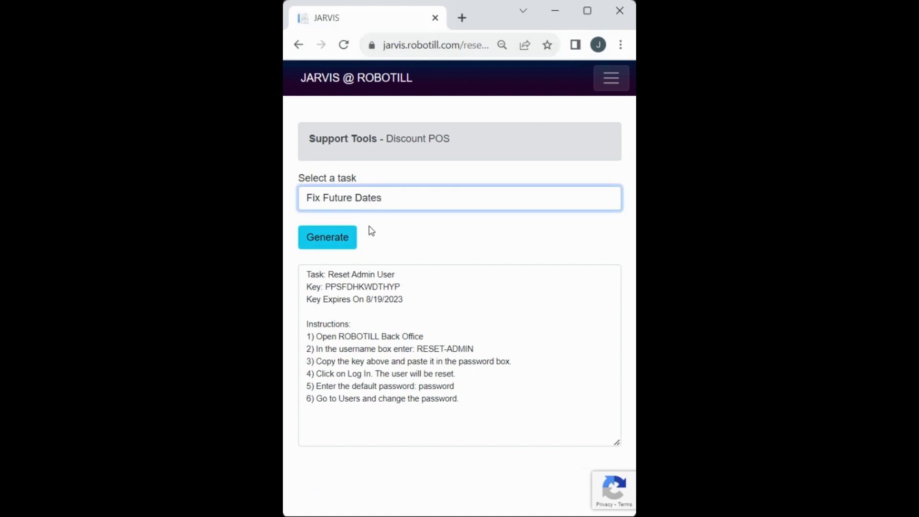
{"action": "left_click", "coordinate": [345, 244]}
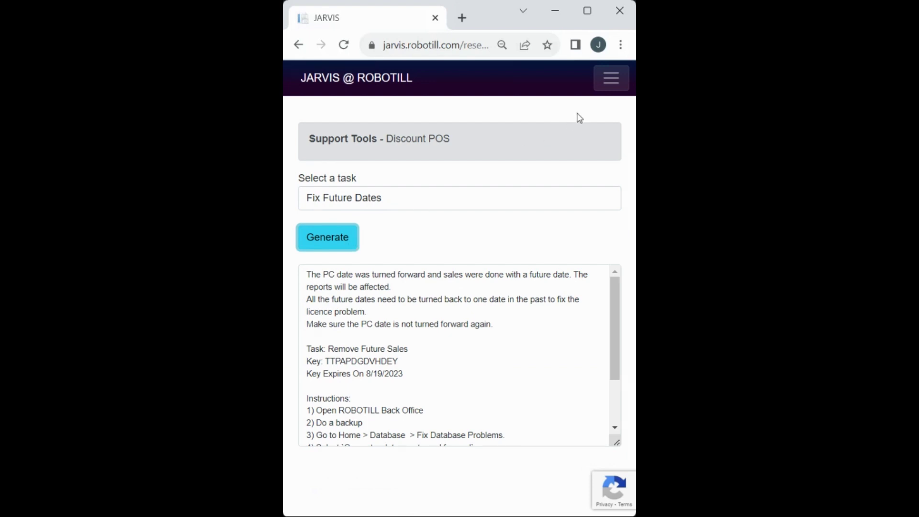
{"action": "left_click", "coordinate": [609, 87]}
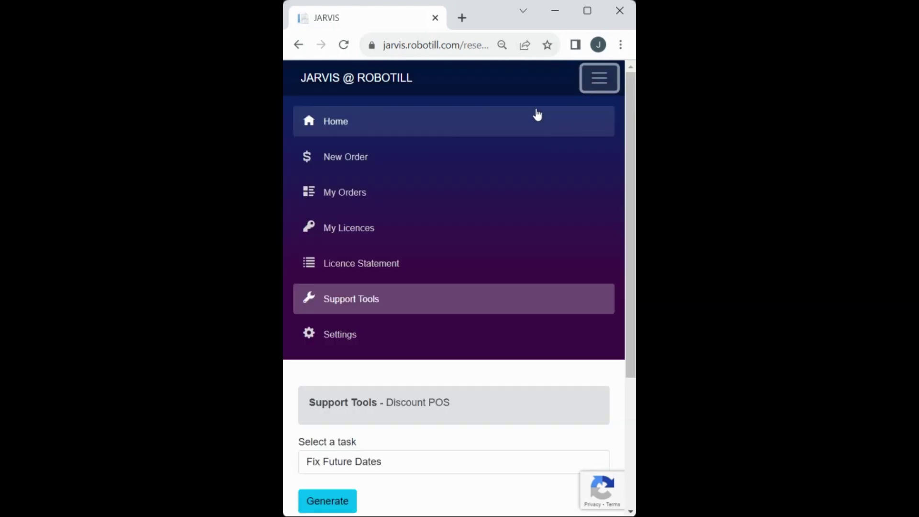
Return to the Home page with the reseller greeting and licence statistics.
{"action": "left_click", "coordinate": [538, 115]}
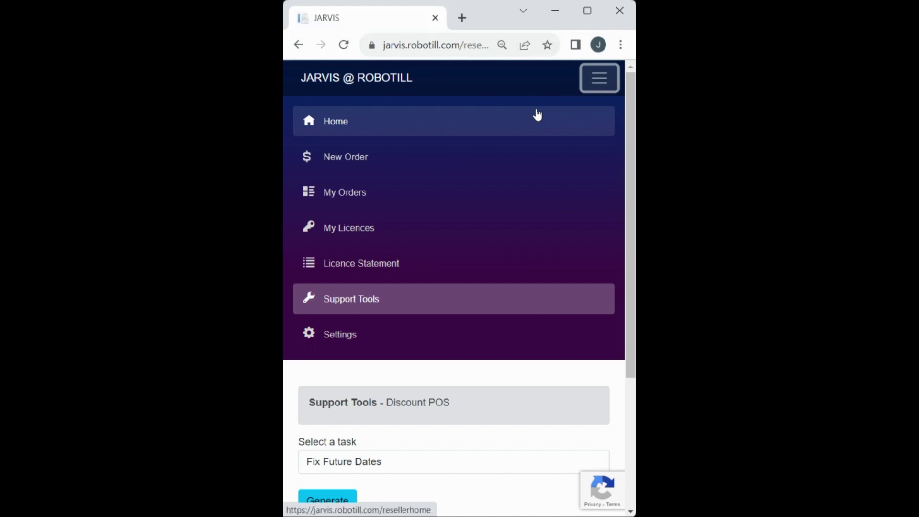